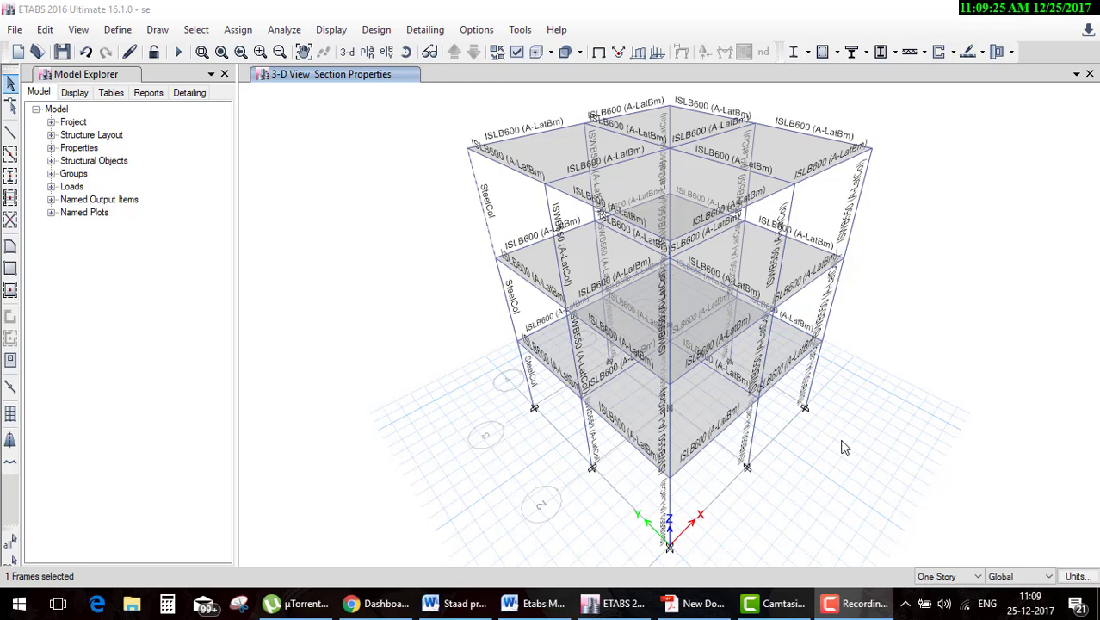
- Bring the Etabs Module course outline in Word to the front
left_click(534, 603)
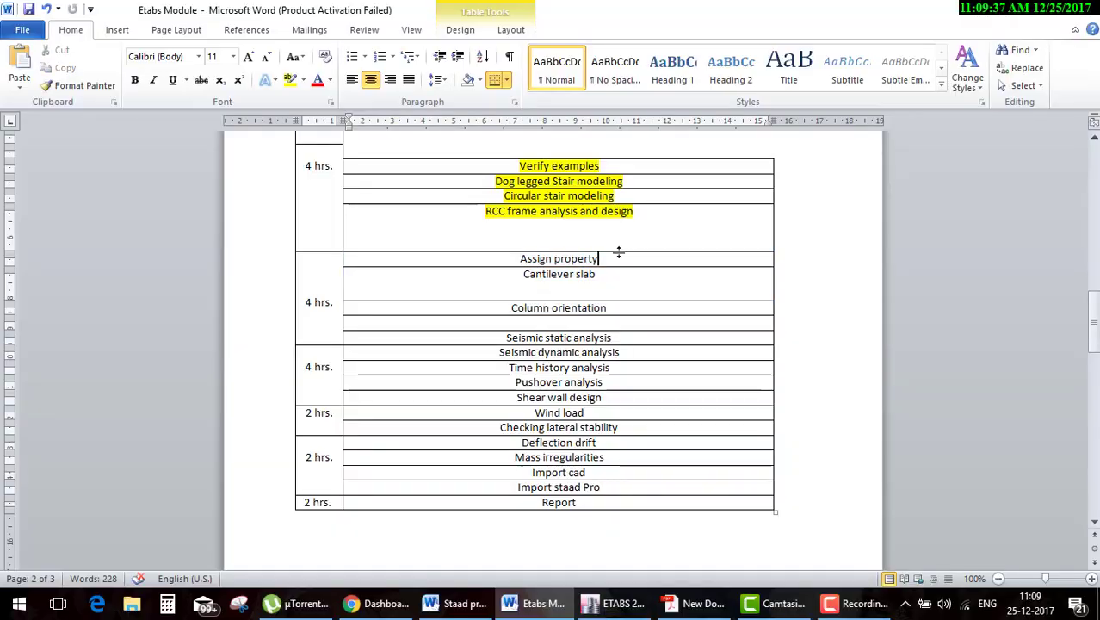
- Highlight the 'RCC frame analysis and design' and 'Assign property' rows, then return to ETABS
left_click_drag(482, 259, 479, 238)
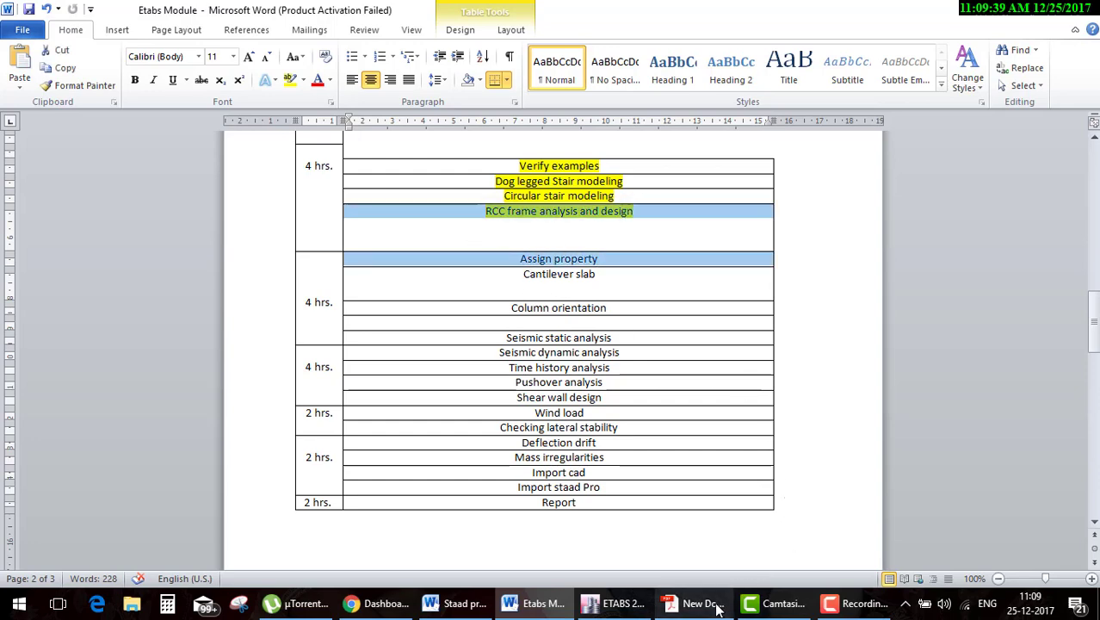
left_click(613, 603)
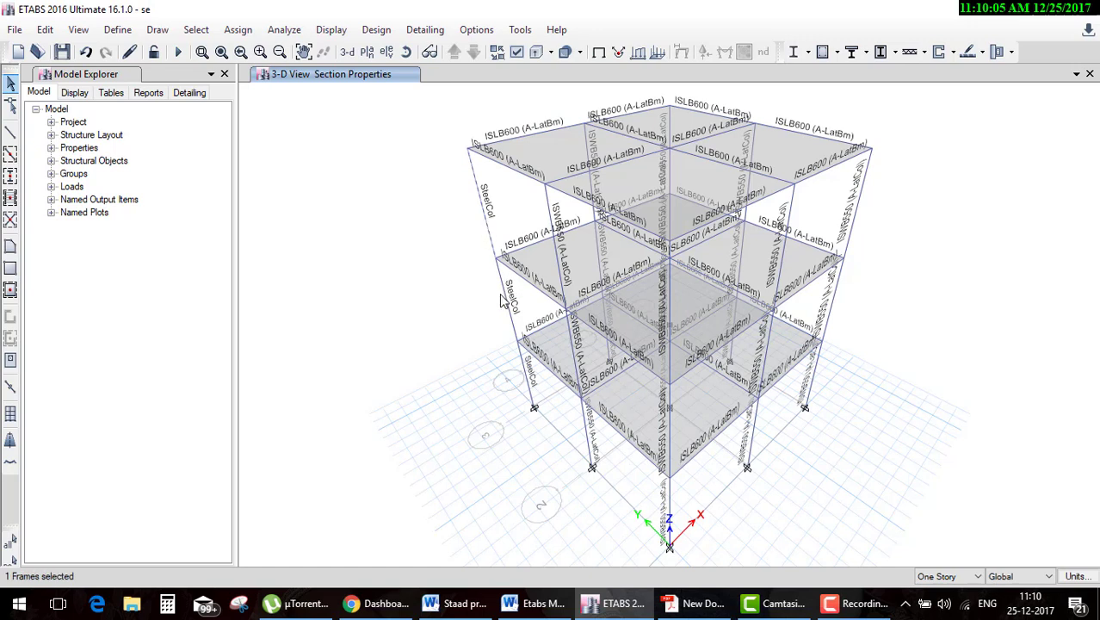
- Assign the A-GravCol frame section to the selected left corner column segments
left_click(518, 339)
left_click(529, 384)
left_click(238, 30)
mouse_move(263, 72)
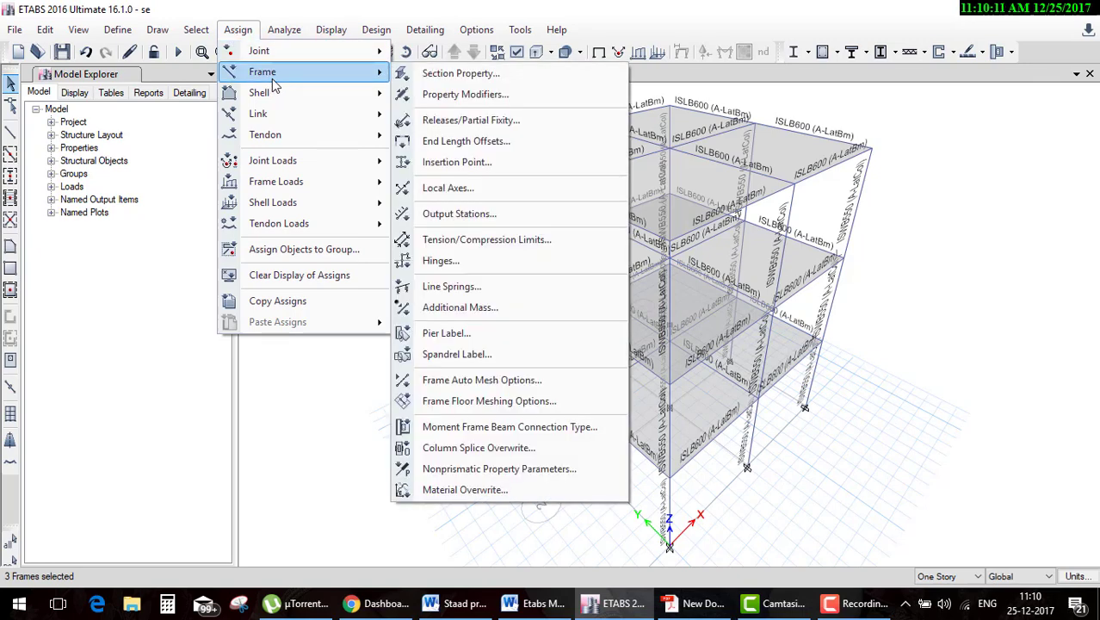
left_click(465, 75)
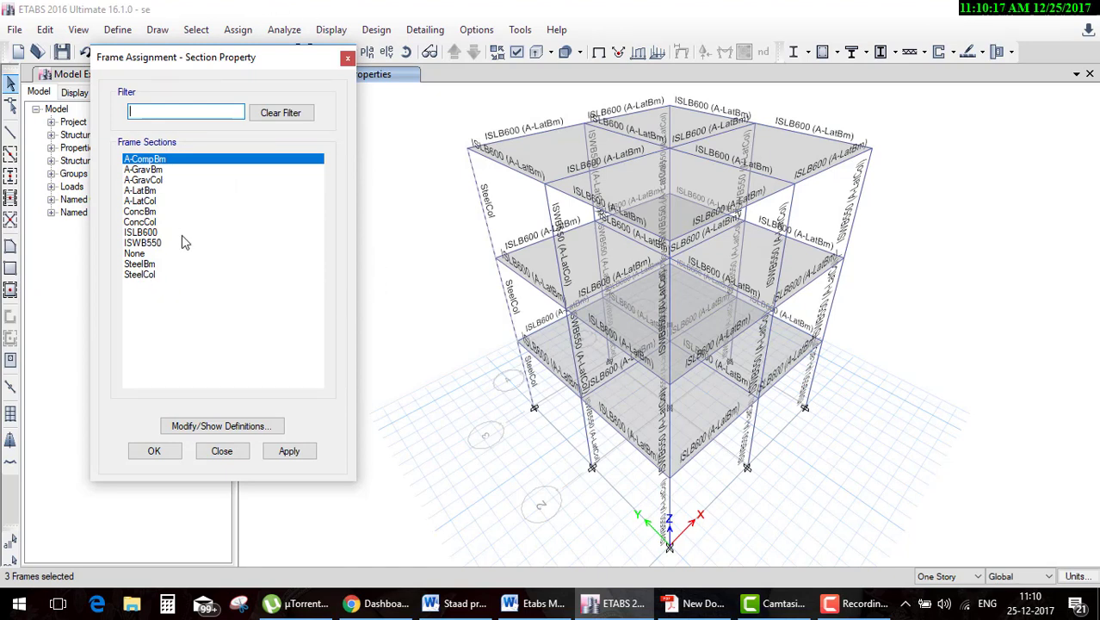
left_click(155, 181)
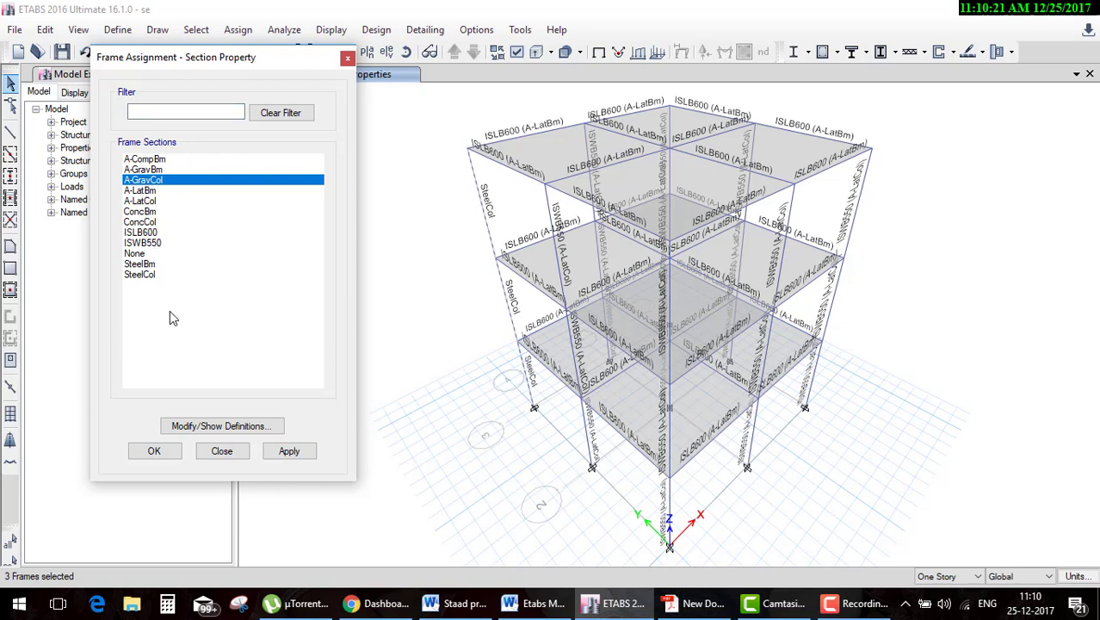
left_click(152, 450)
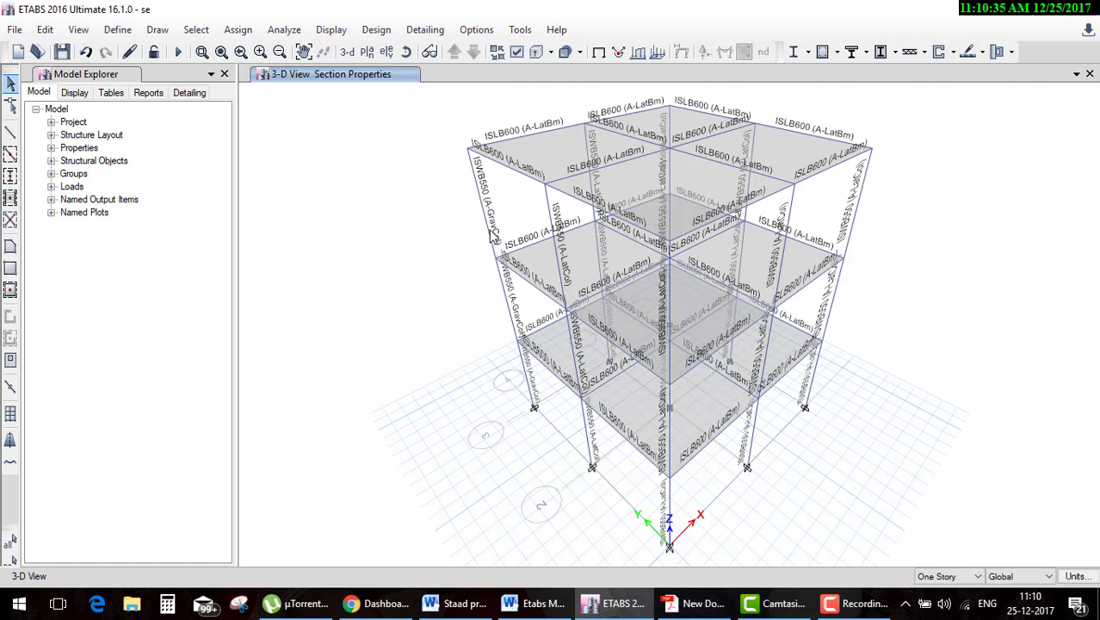
- Reassign A-GravCol to the left column's upper and lower segments, then reselect them
left_click(490, 234)
left_click(523, 362)
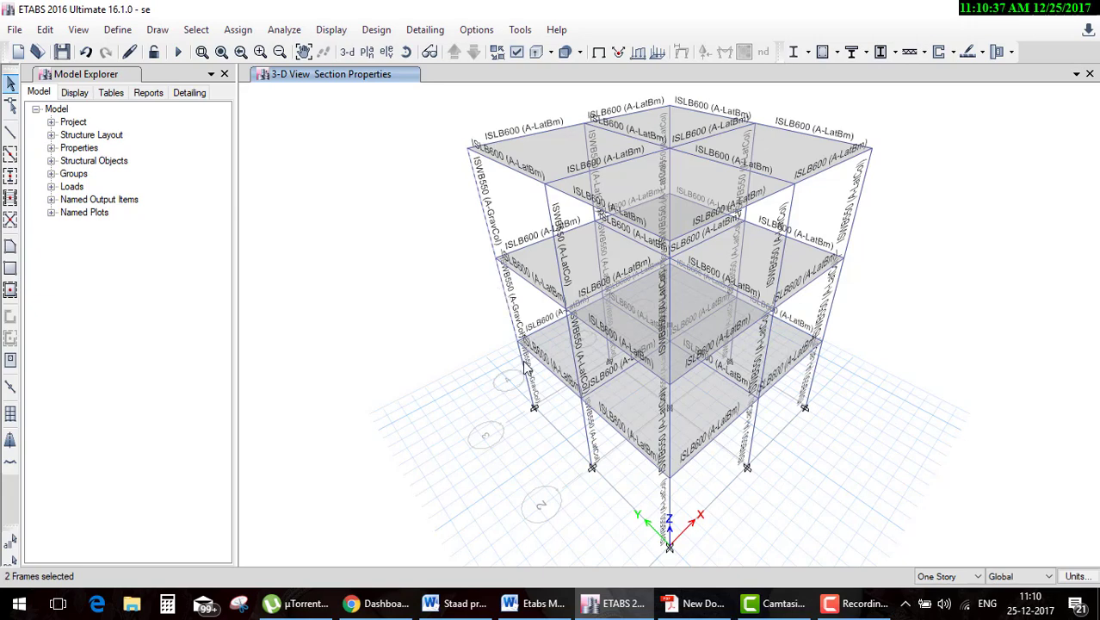
left_click(248, 33)
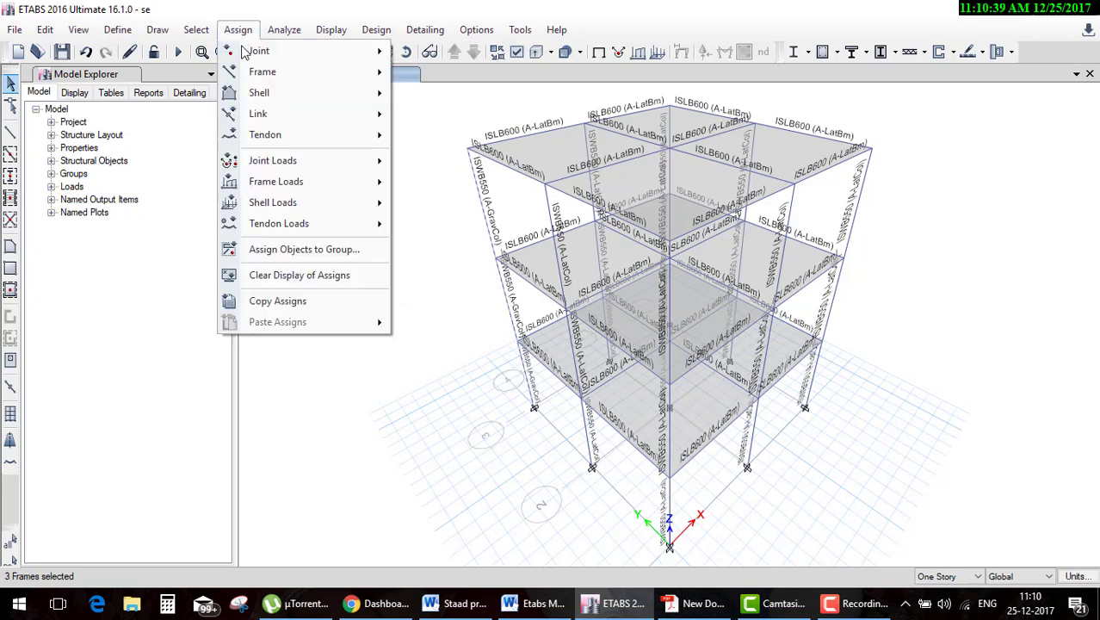
mouse_move(262, 72)
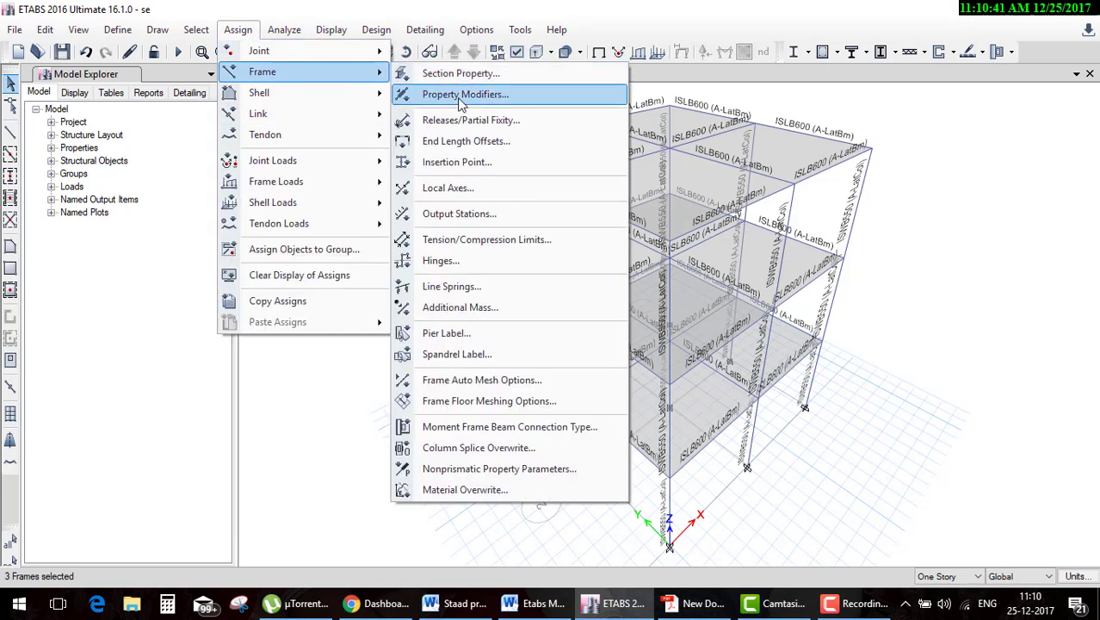
left_click(452, 90)
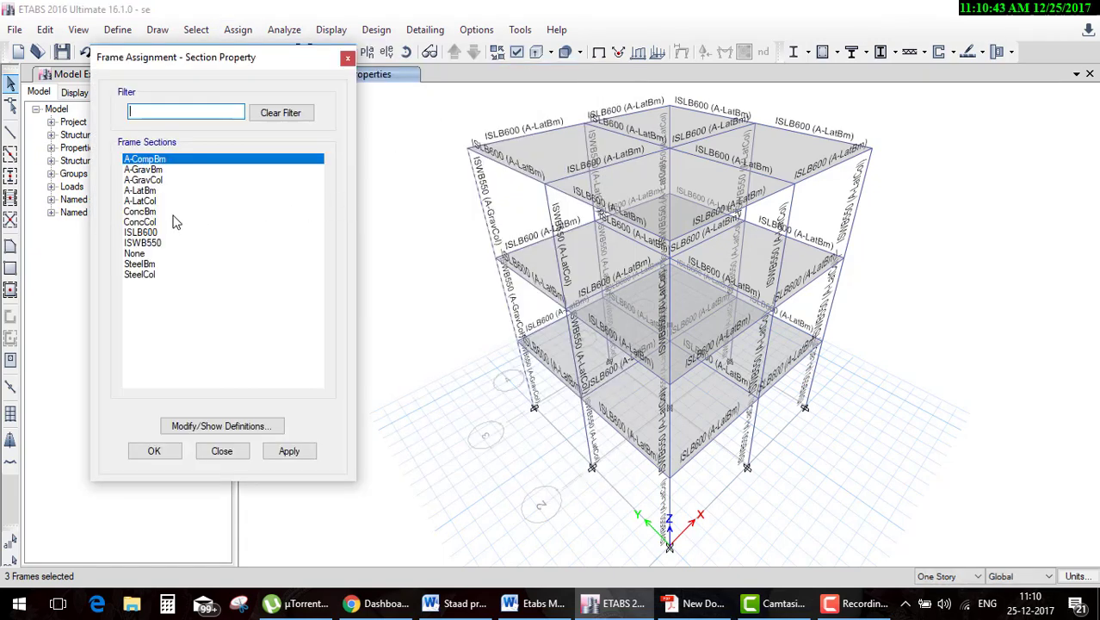
left_click(148, 182)
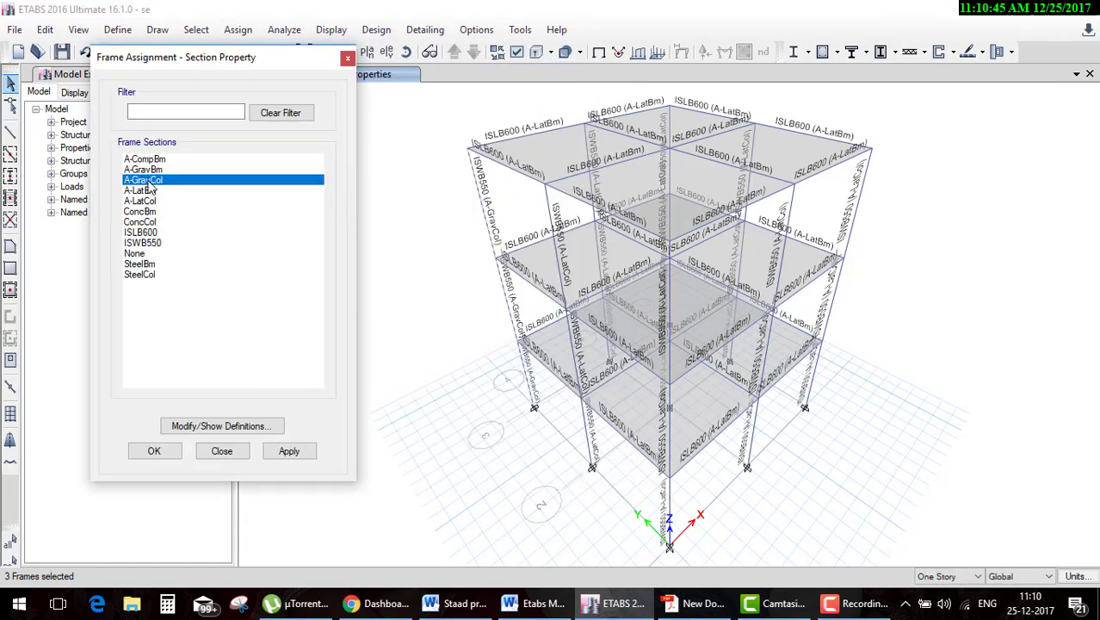
double_click(149, 183)
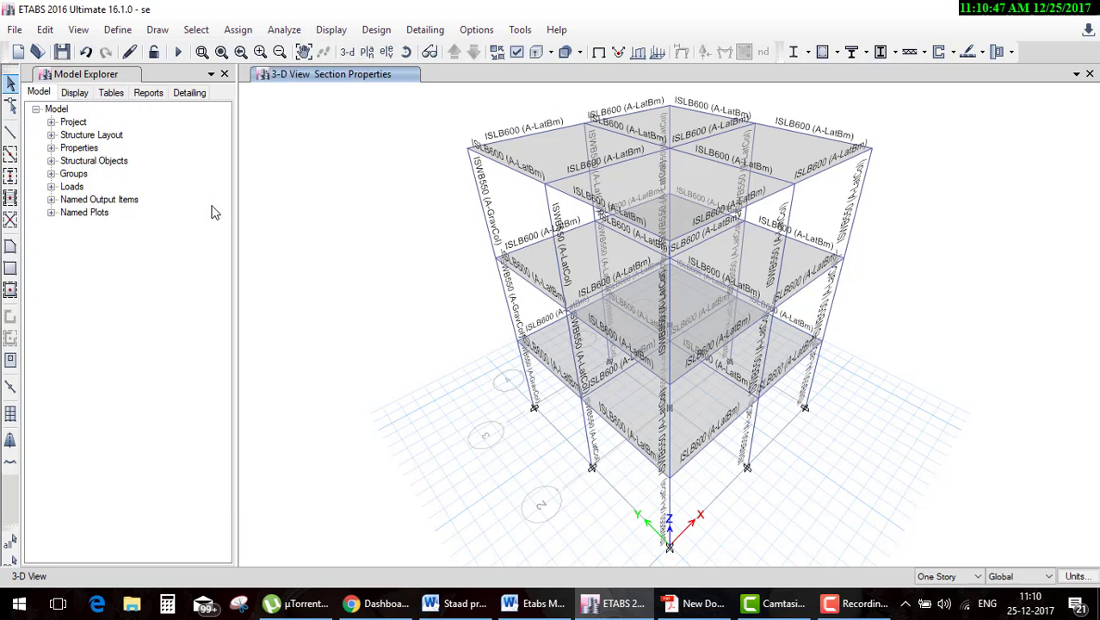
left_click(488, 234)
left_click(525, 372)
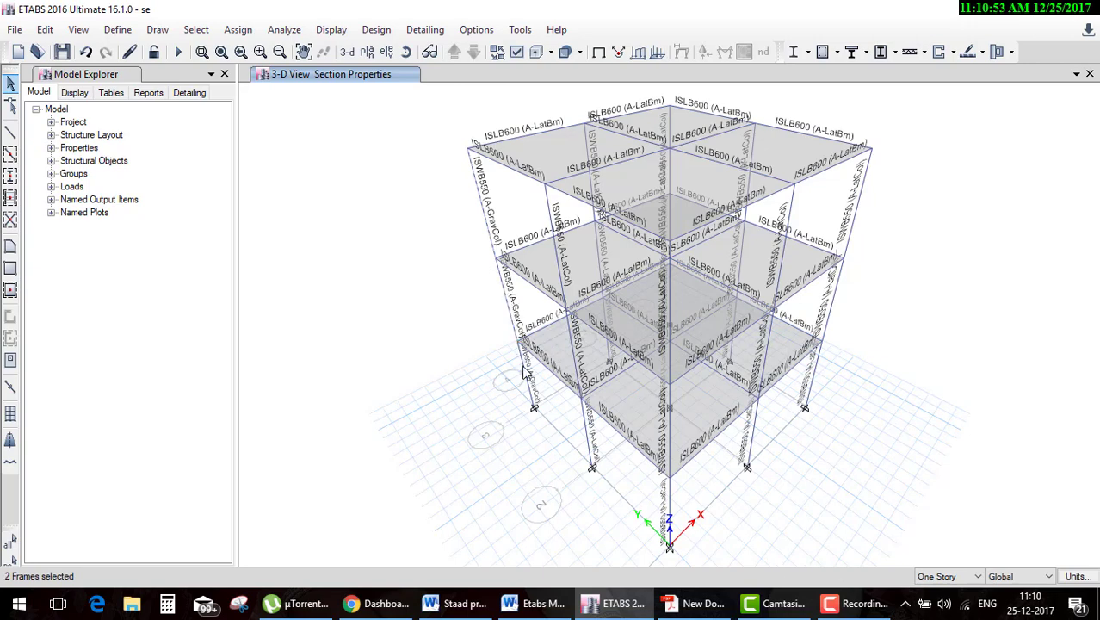
left_click(118, 29)
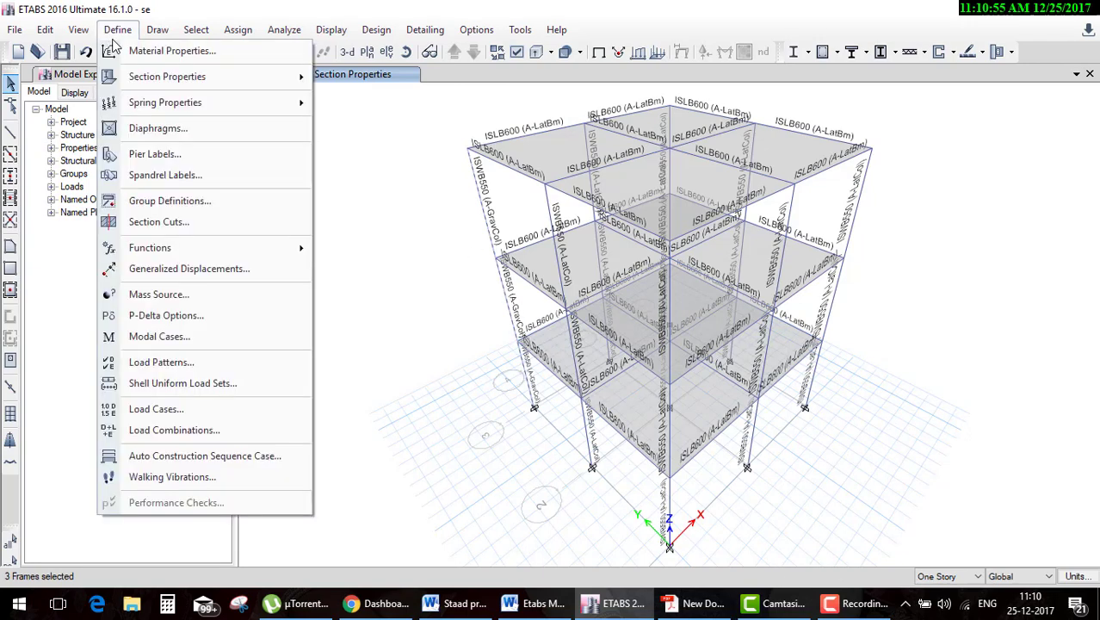
left_click(358, 90)
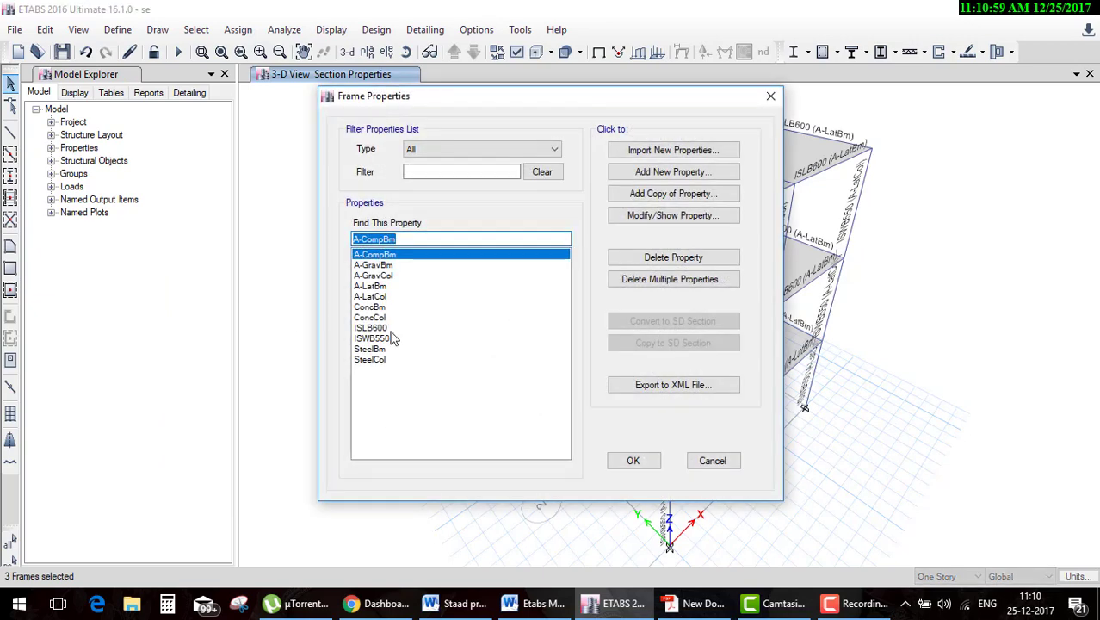
left_click(380, 276)
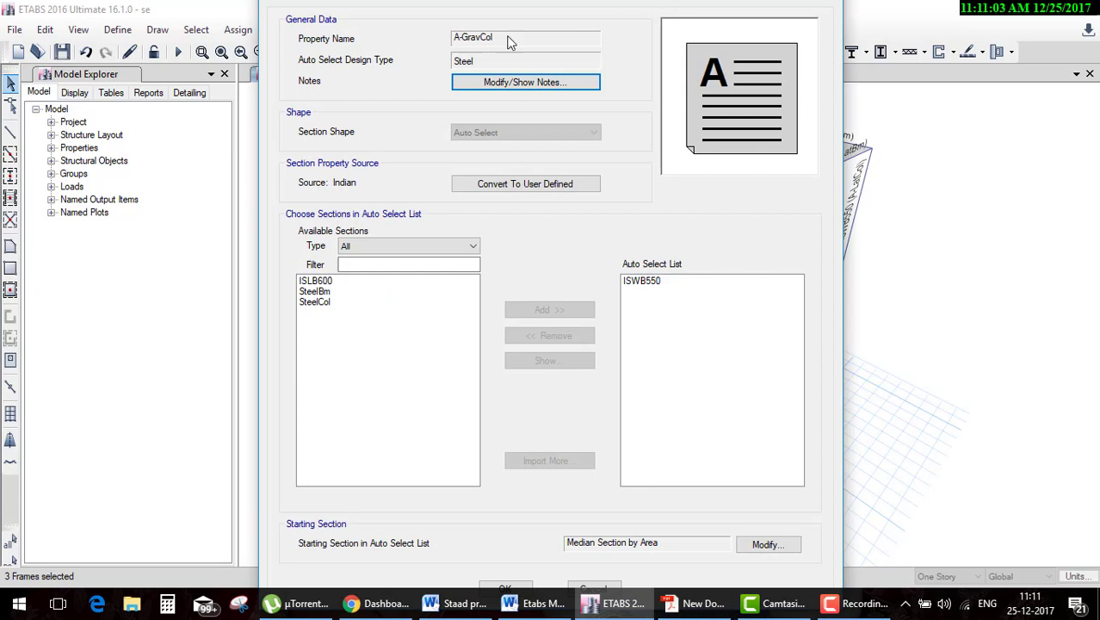
left_click(333, 278)
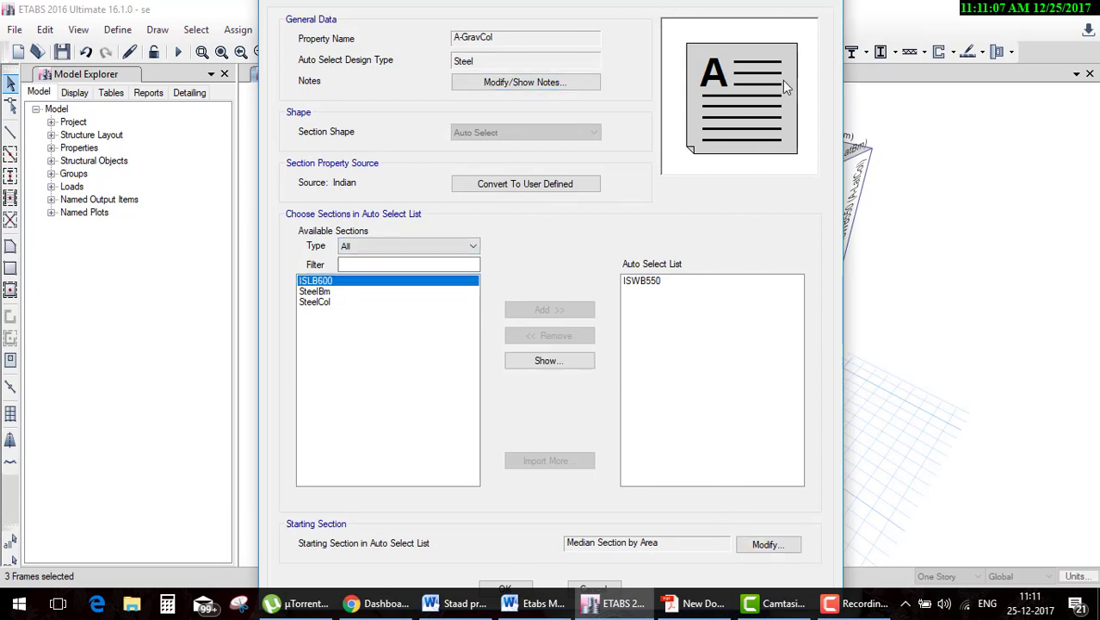
left_click(601, 586)
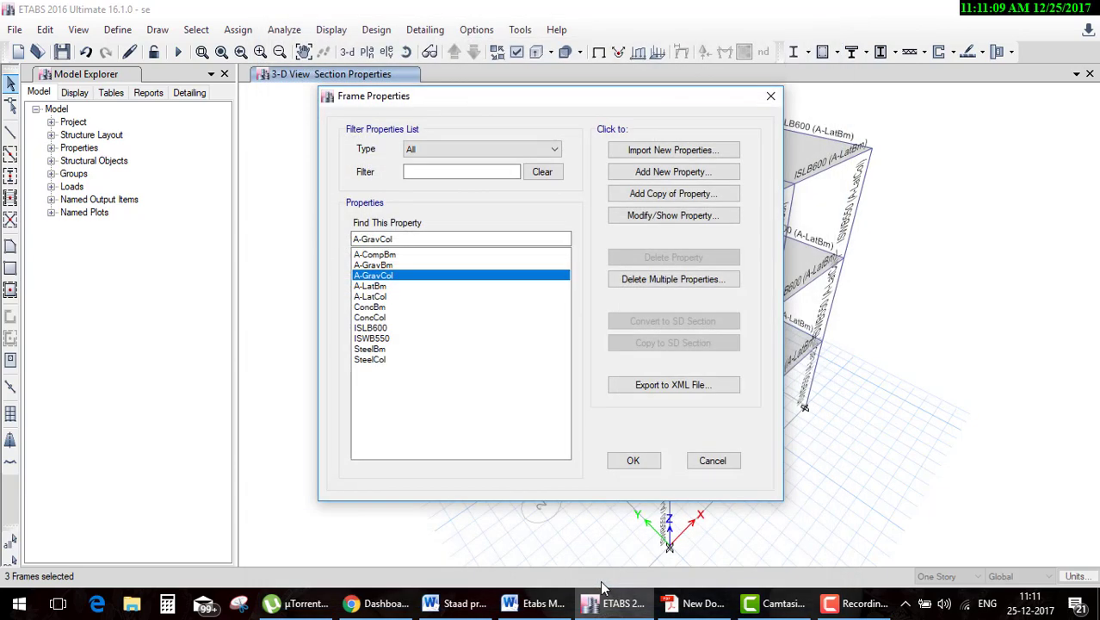
left_click(749, 465)
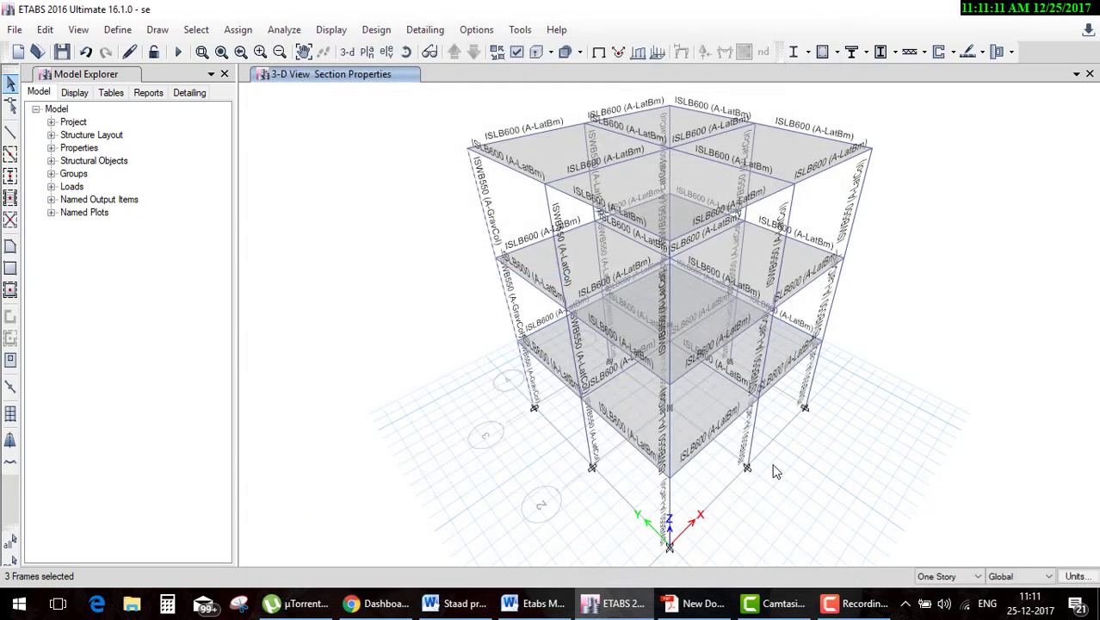
- Show the Story3 plan view of the ETABS model
left_click(554, 605)
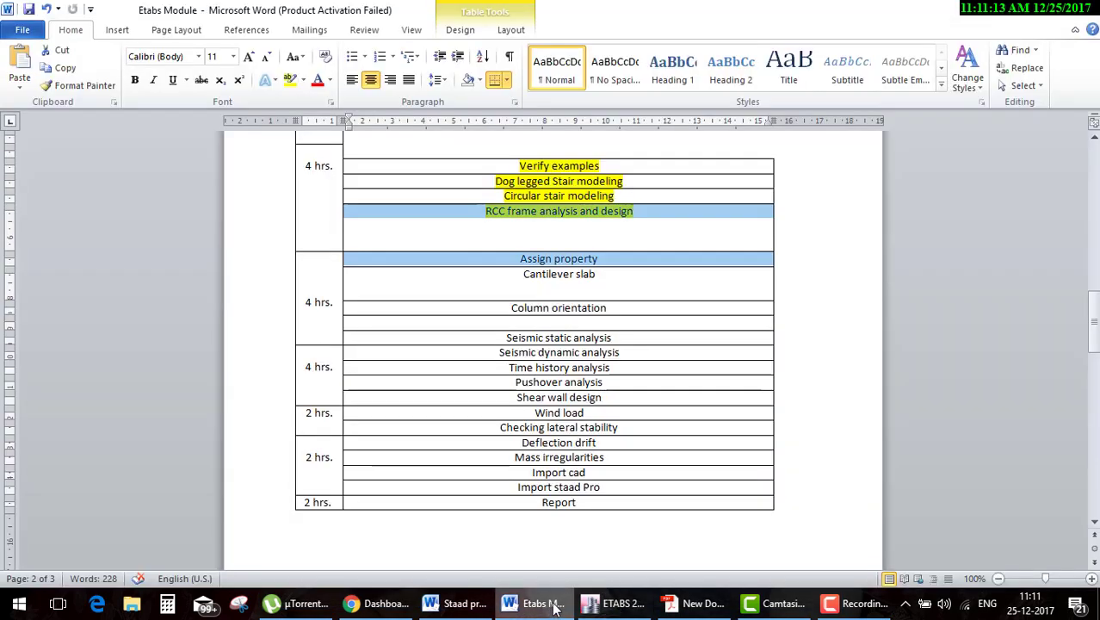
left_click(553, 605)
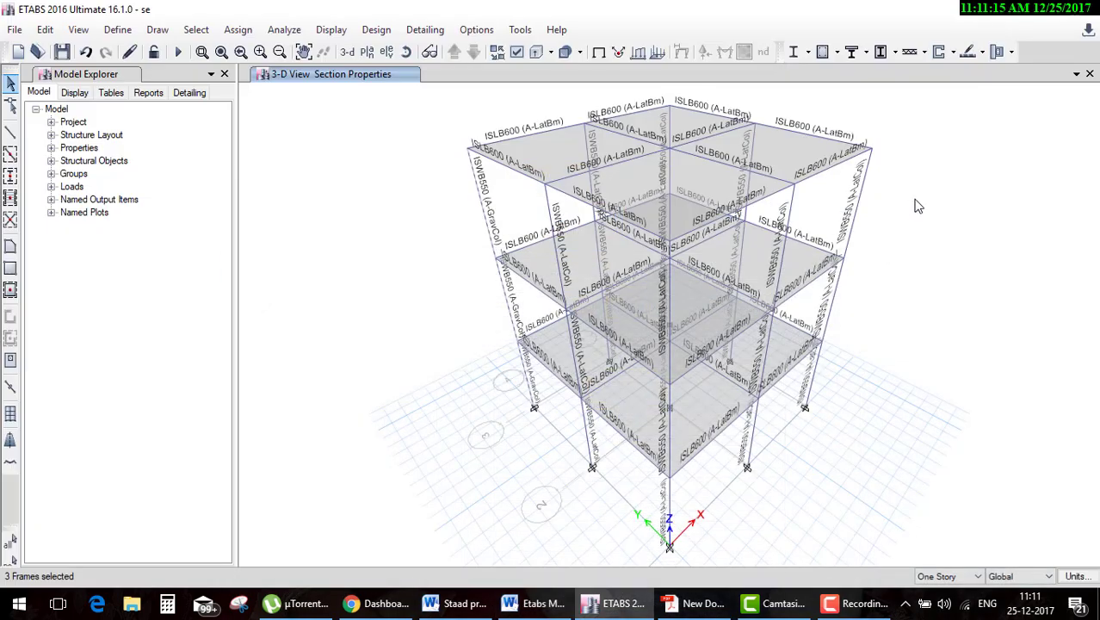
left_click(367, 52)
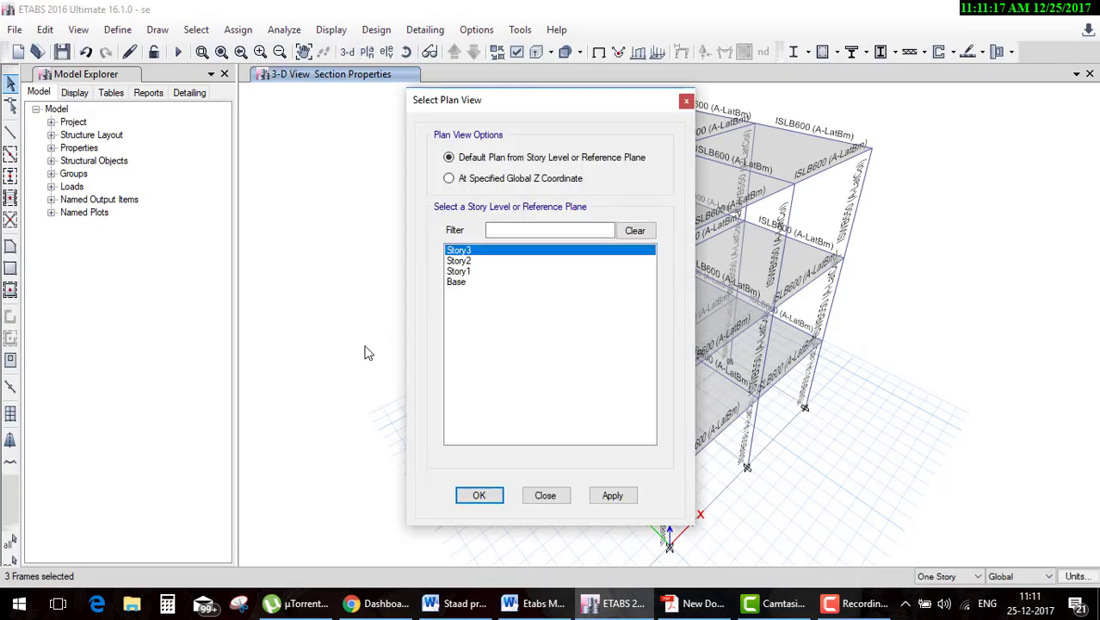
left_click(481, 497)
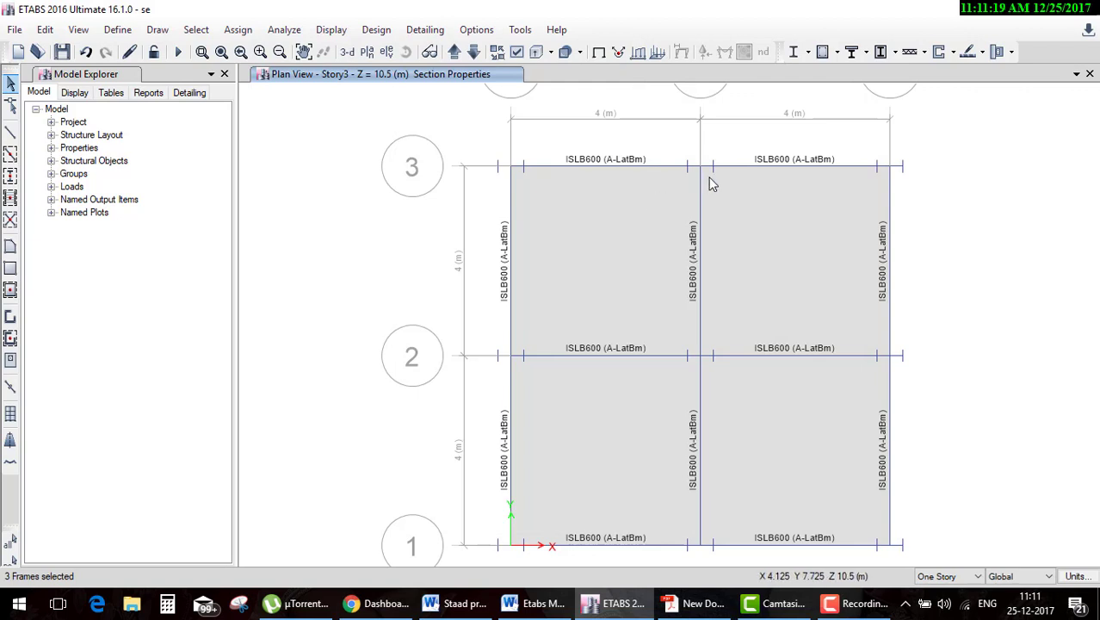
- Draw a rectangular slab beyond grid 3 over the right bay, then return to 3-D view
left_click(11, 268)
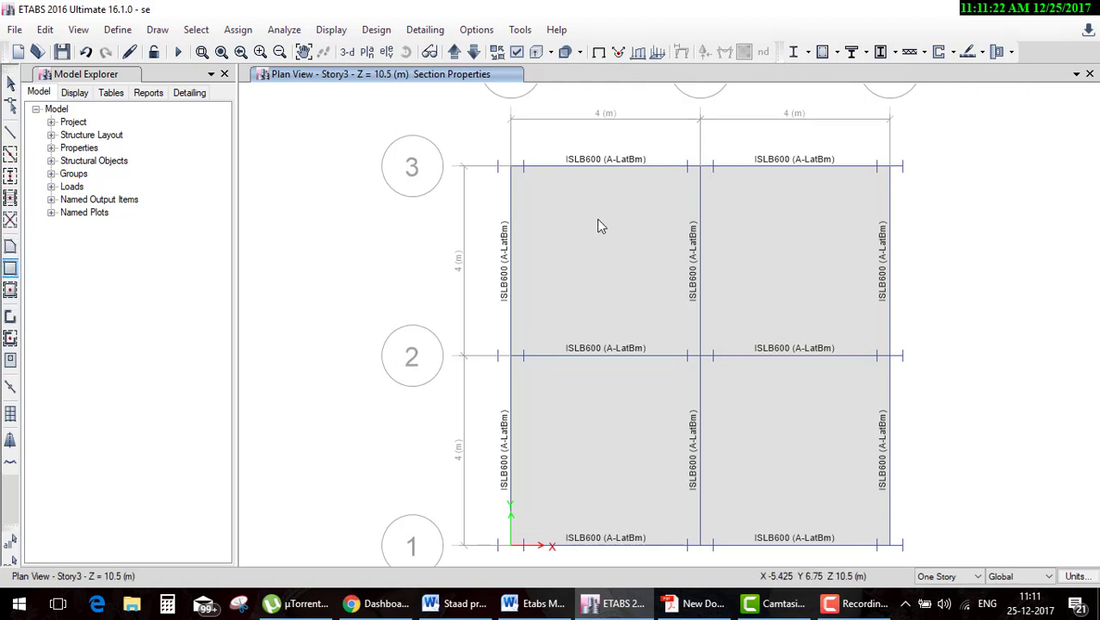
left_click(712, 164)
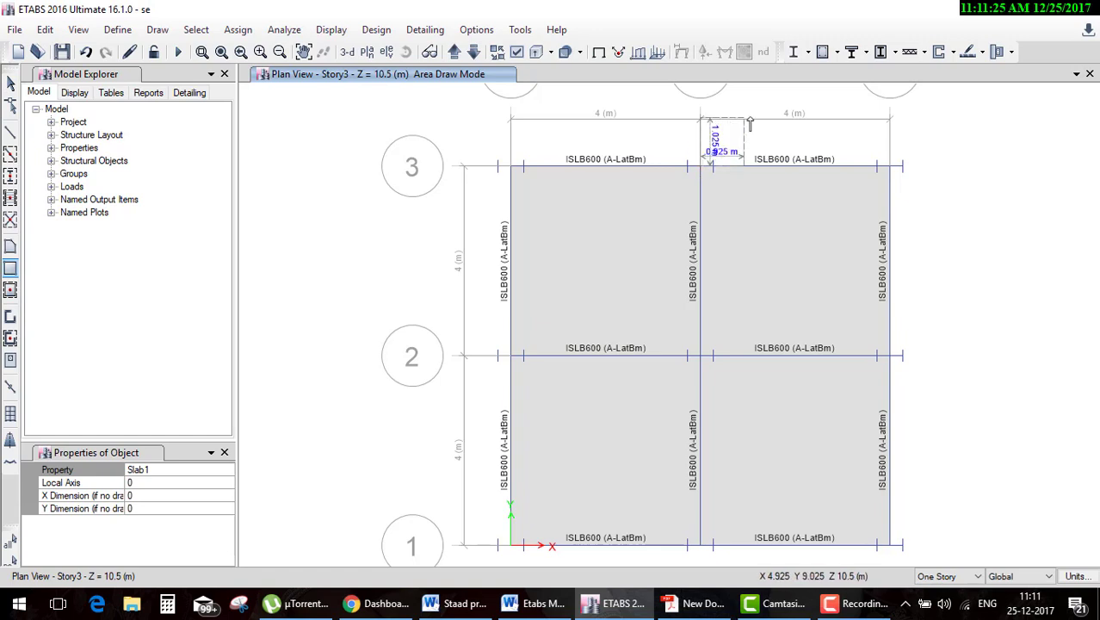
left_click(887, 125)
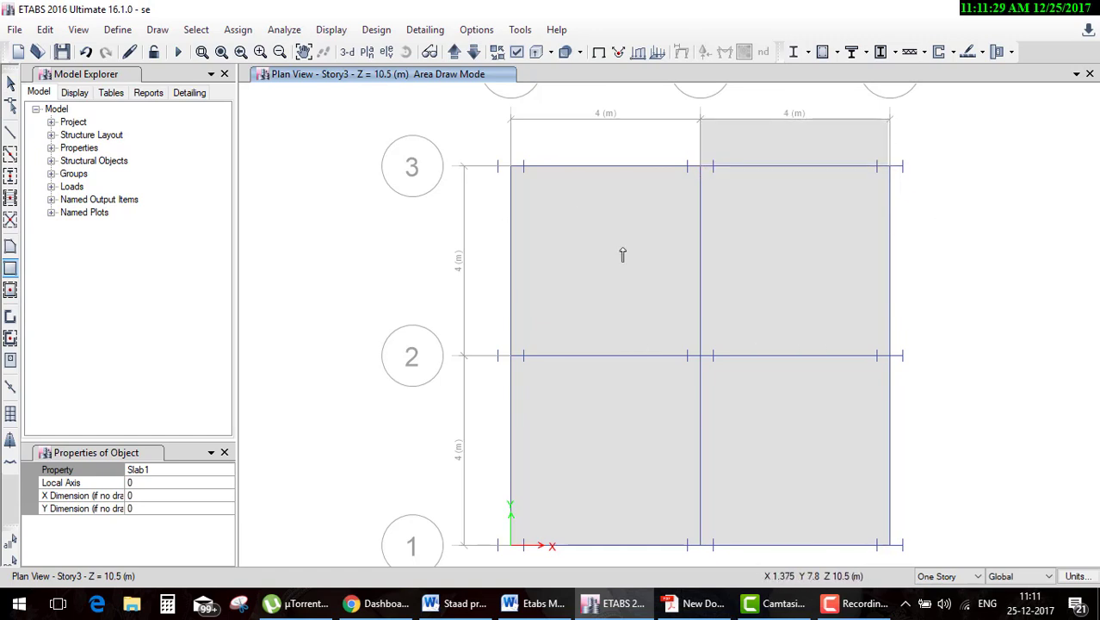
left_click(347, 52)
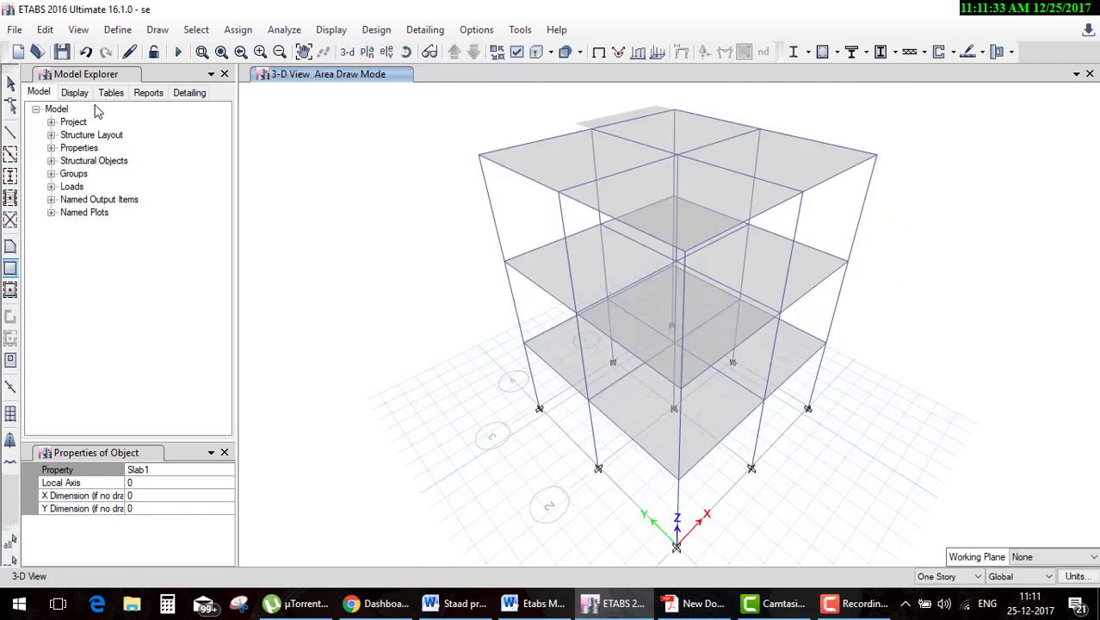
- Orbit the 3-D model, then switch back to the Story3 plan view at Z = 10.5 m
left_click(407, 52)
mouse_move(551, 362)
left_mouse_down()
mouse_move(623, 287)
mouse_move(590, 234)
mouse_move(590, 339)
mouse_move(498, 322)
left_mouse_up()
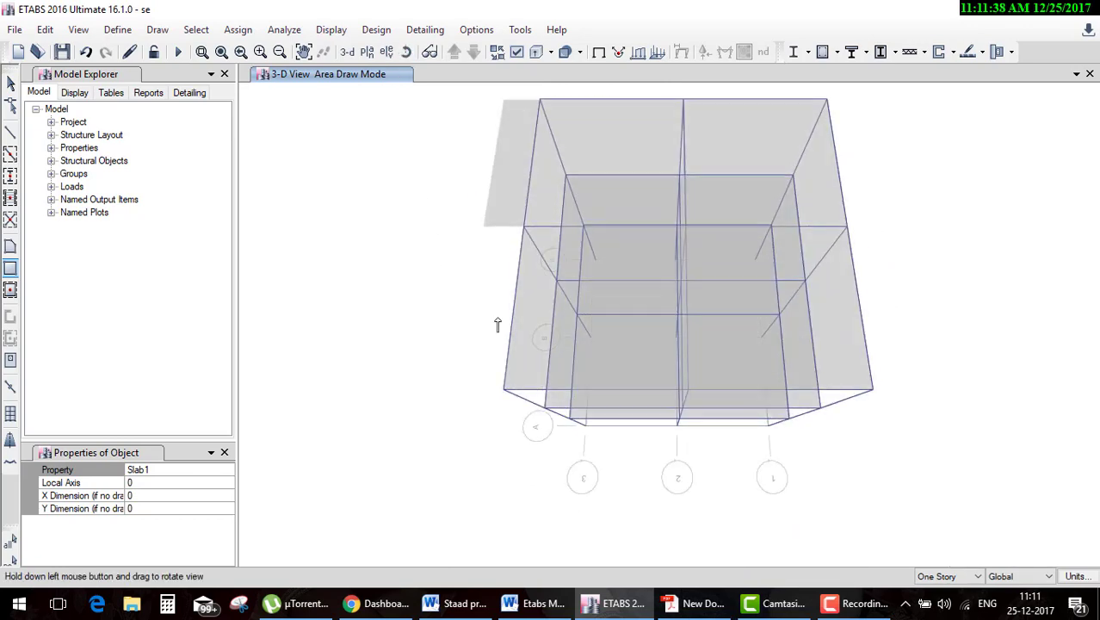
left_click(368, 52)
left_click(481, 491)
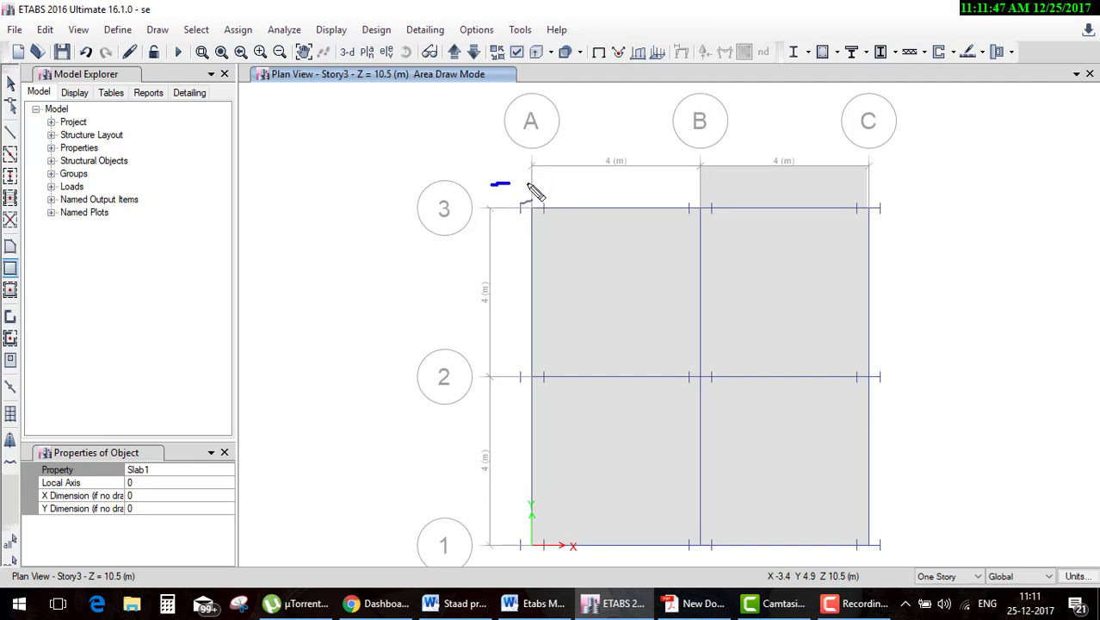
mouse_move(529, 185)
left_mouse_down()
mouse_move(894, 206)
mouse_move(621, 582)
mouse_move(491, 582)
mouse_move(489, 176)
left_mouse_up()
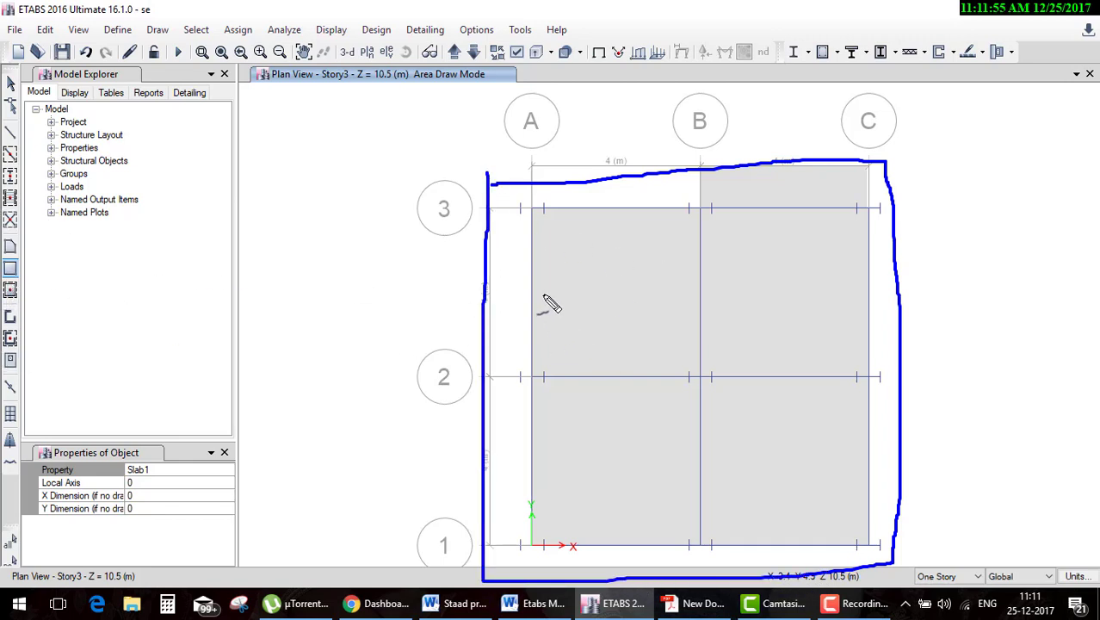
left_click_drag(507, 248, 517, 308)
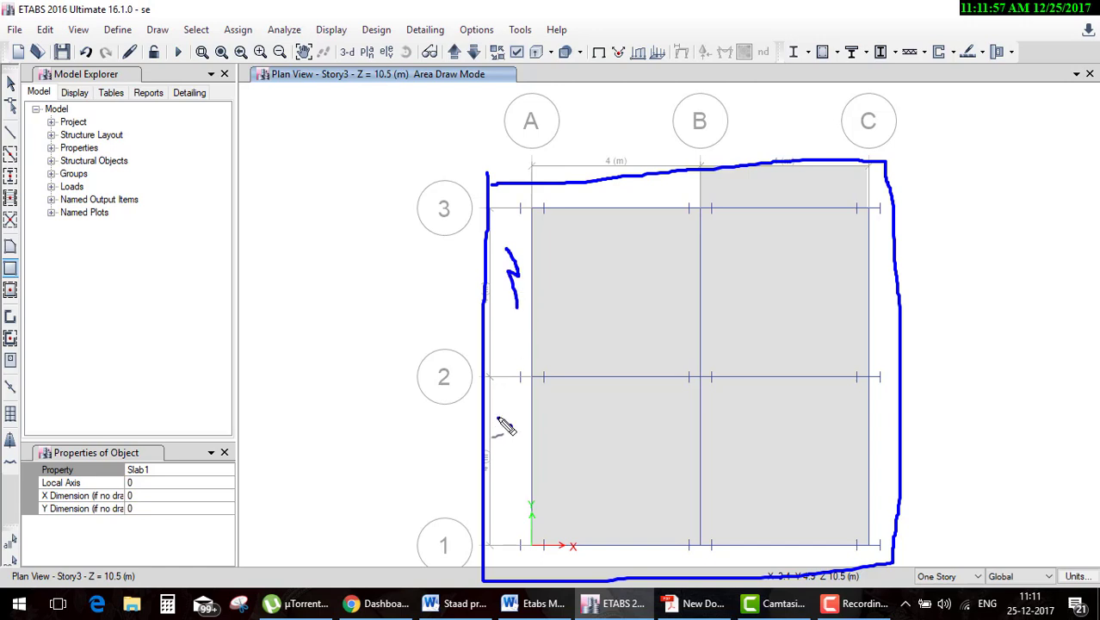
left_click_drag(498, 418, 486, 449)
mouse_move(881, 443)
left_mouse_down()
mouse_move(887, 465)
mouse_move(900, 457)
left_mouse_up()
left_click_drag(878, 306, 901, 322)
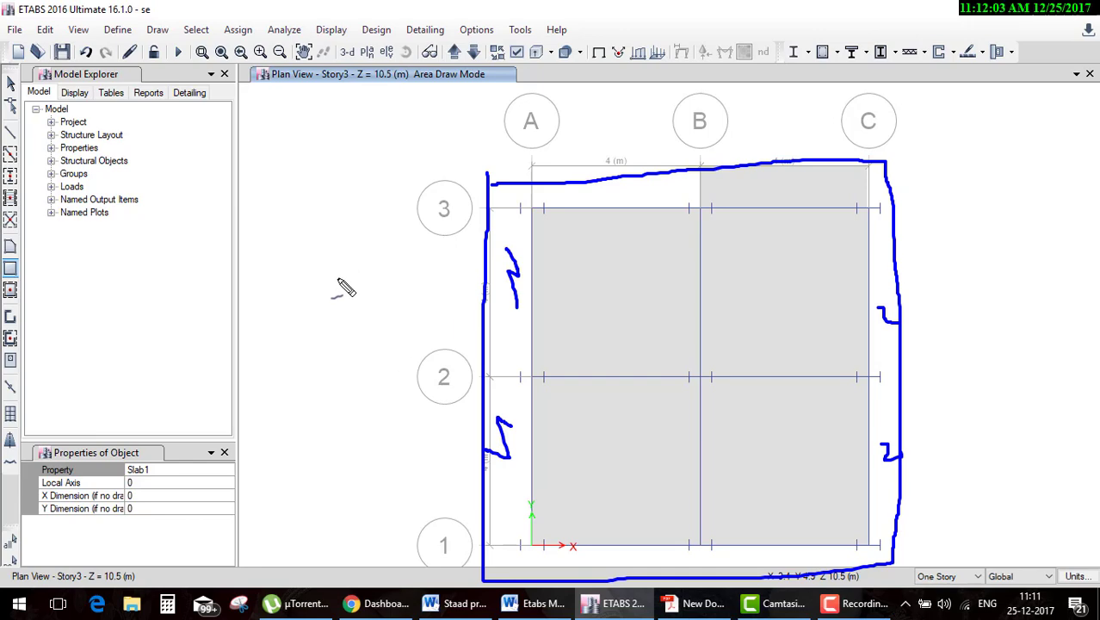
left_click(522, 611)
left_click(613, 604)
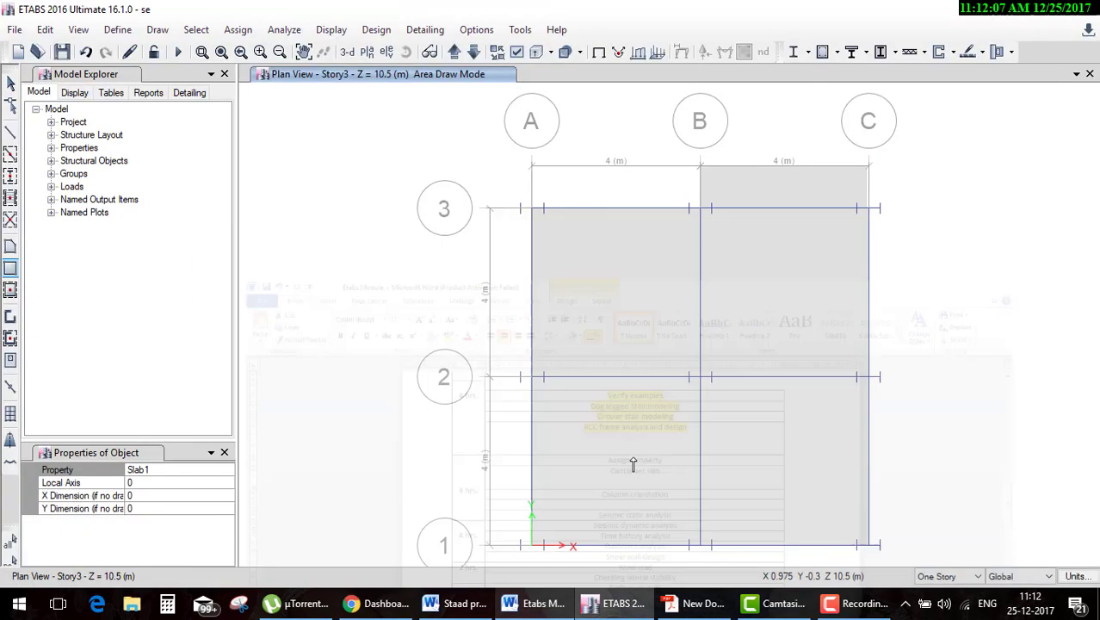
- Start Quick Draw Columns and set the new column angle to 30 degrees
left_click(10, 175)
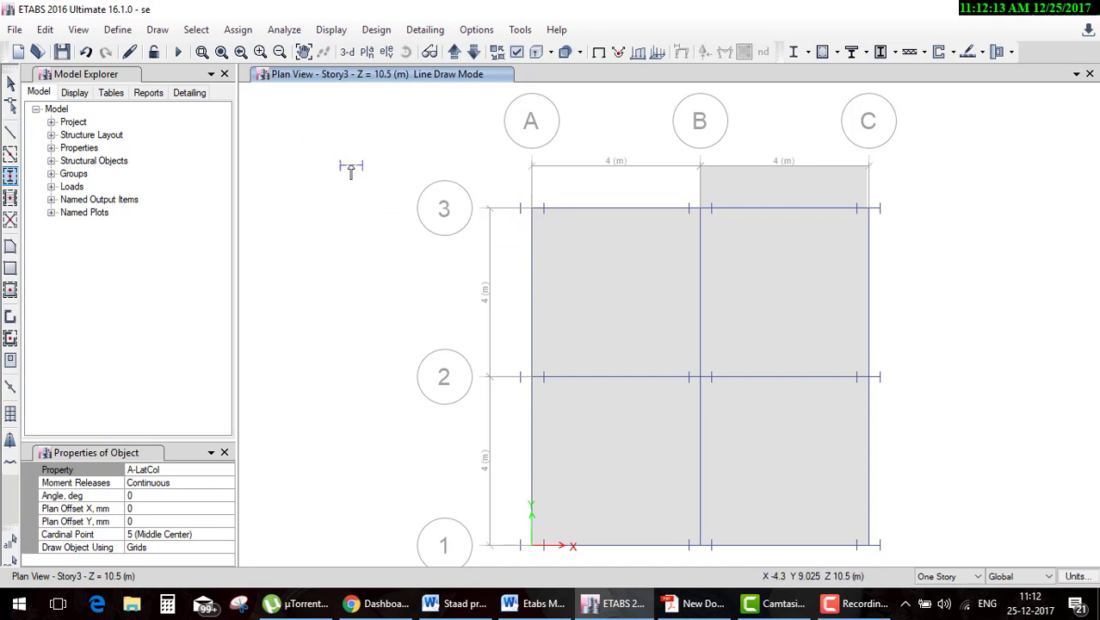
left_click(381, 189)
left_click(143, 499)
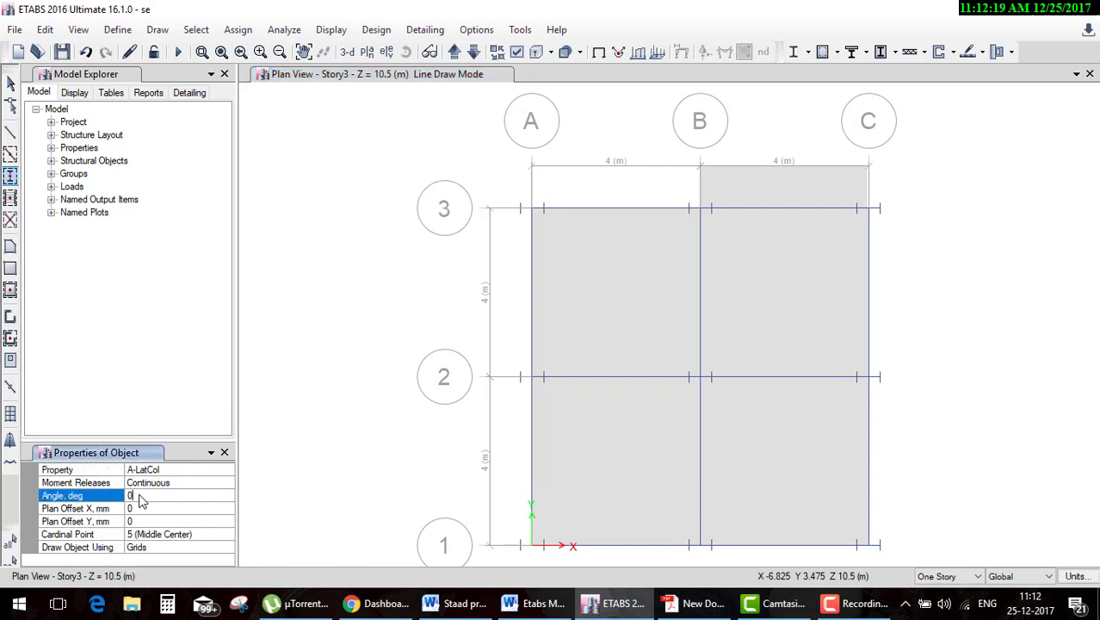
type("90")
key("Return")
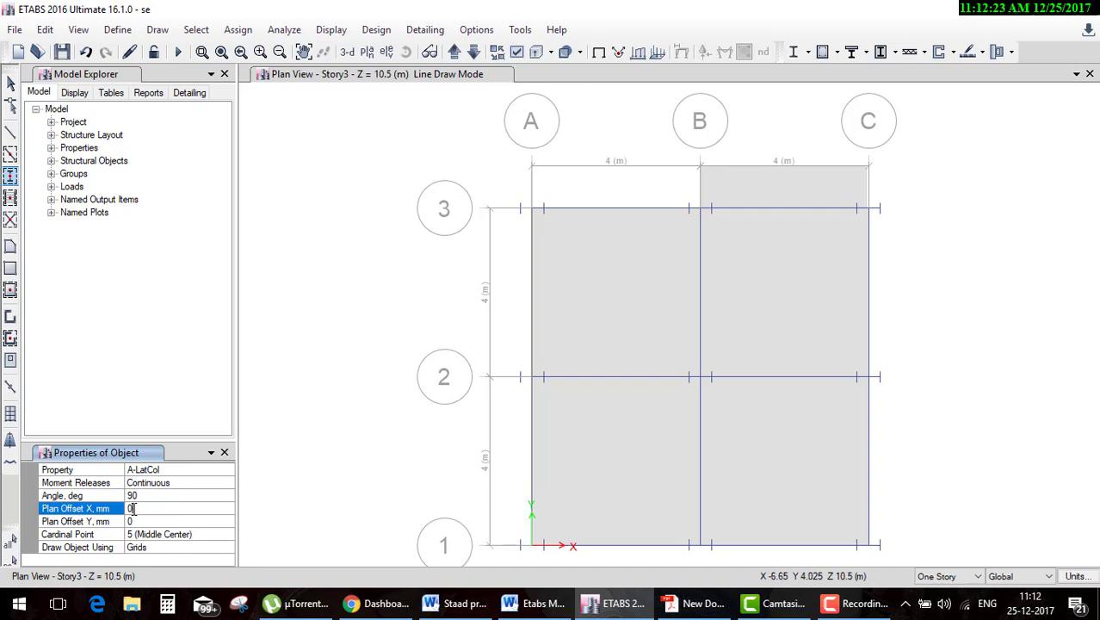
left_click(148, 498)
type("30")
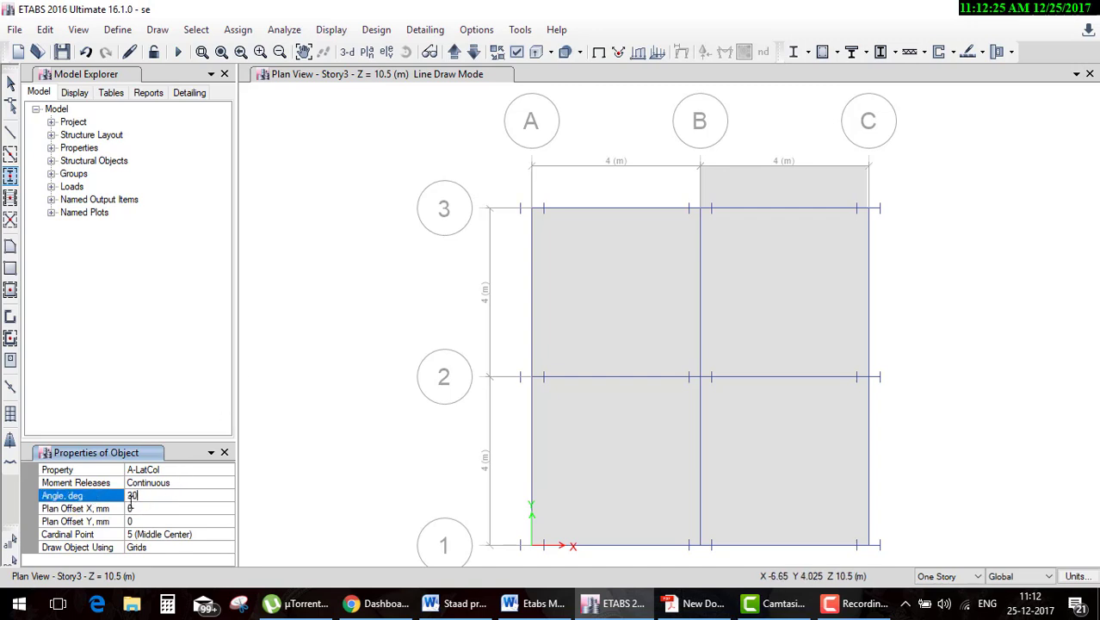
key("Return")
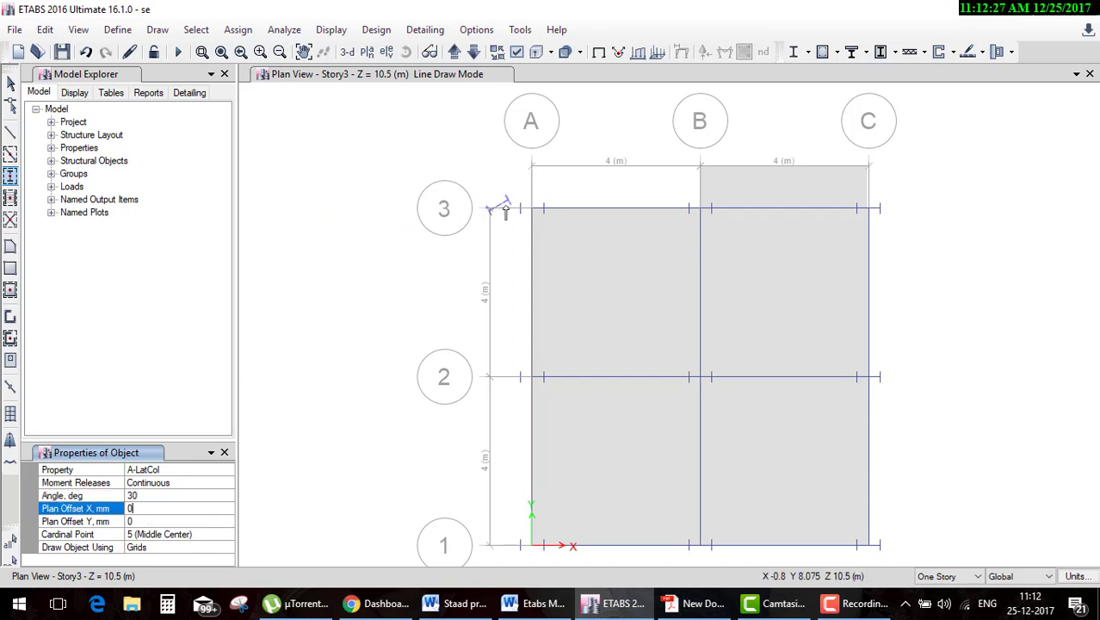
- Place a column at grid A3, stop column drawing, and return to the Word outline
left_click(533, 211)
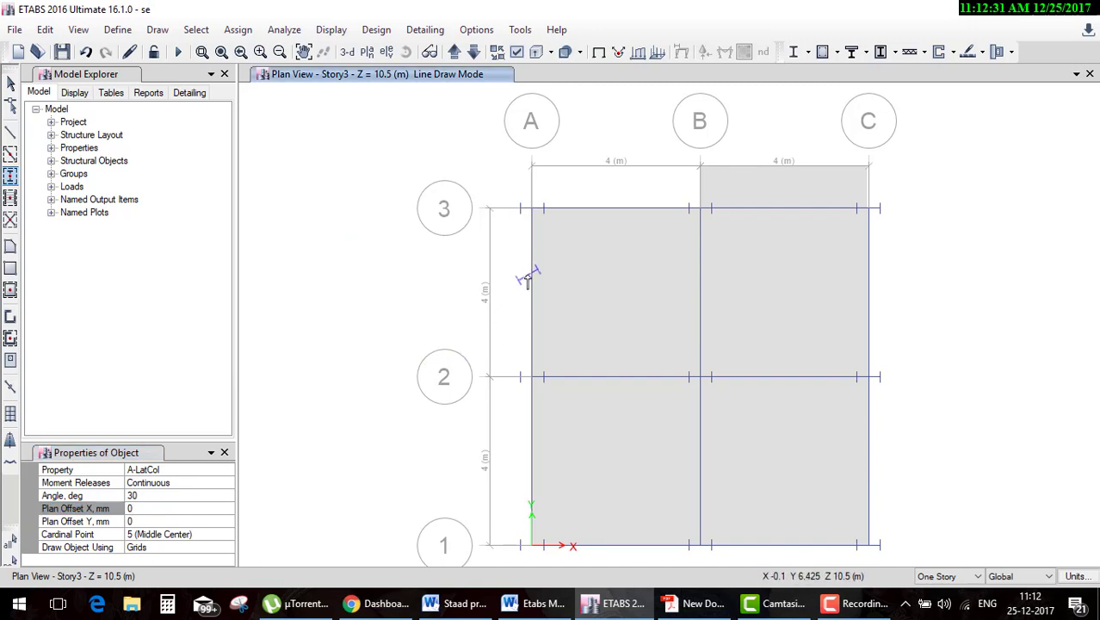
key("Escape")
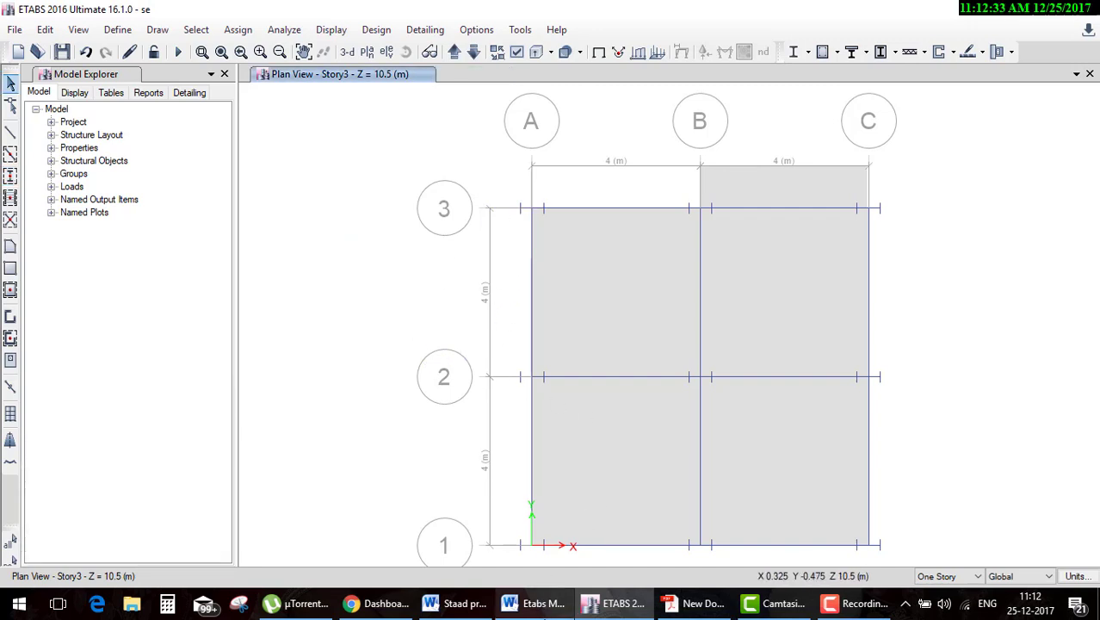
left_click(536, 603)
- Highlight the Cantilever slab and Column orientation rows, then Seismic static analysis through Report
left_click_drag(642, 309, 508, 249, "ctrl")
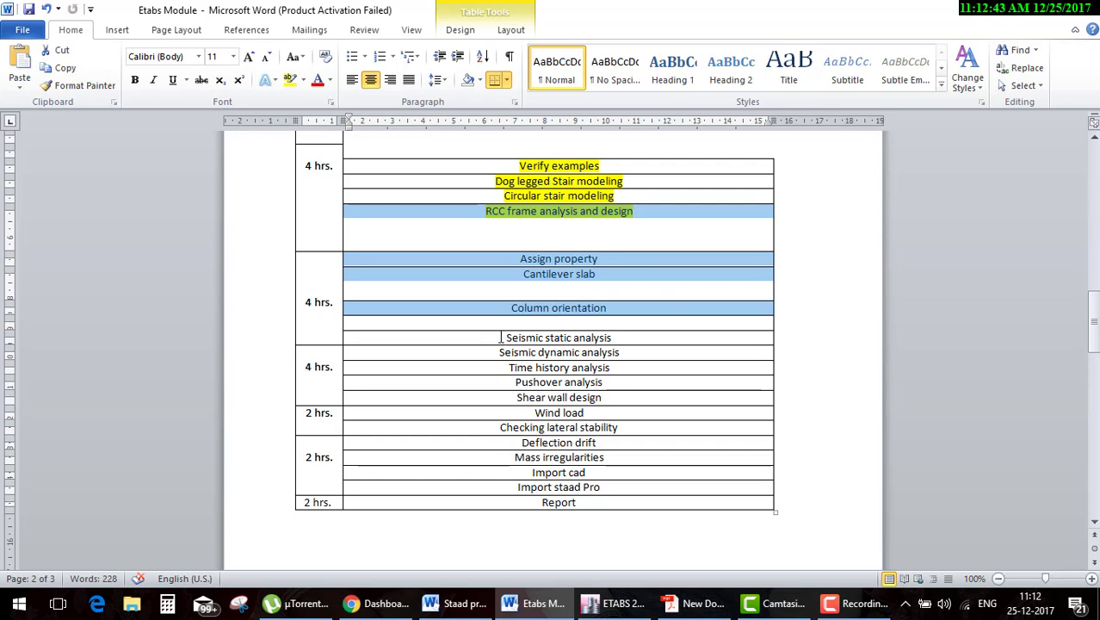
left_click_drag(500, 337, 543, 505)
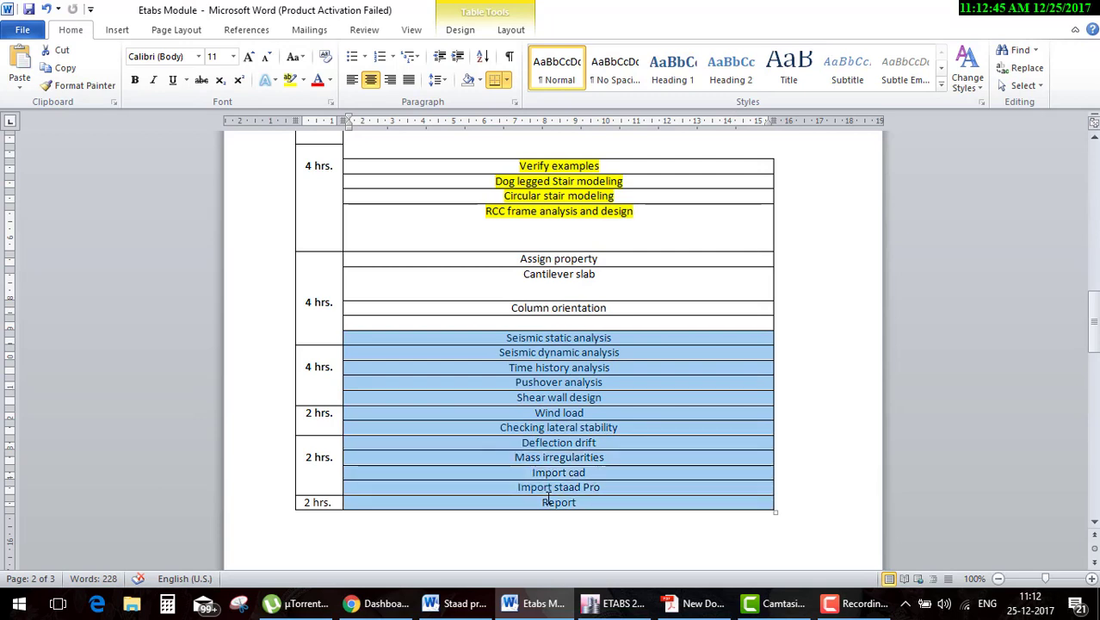